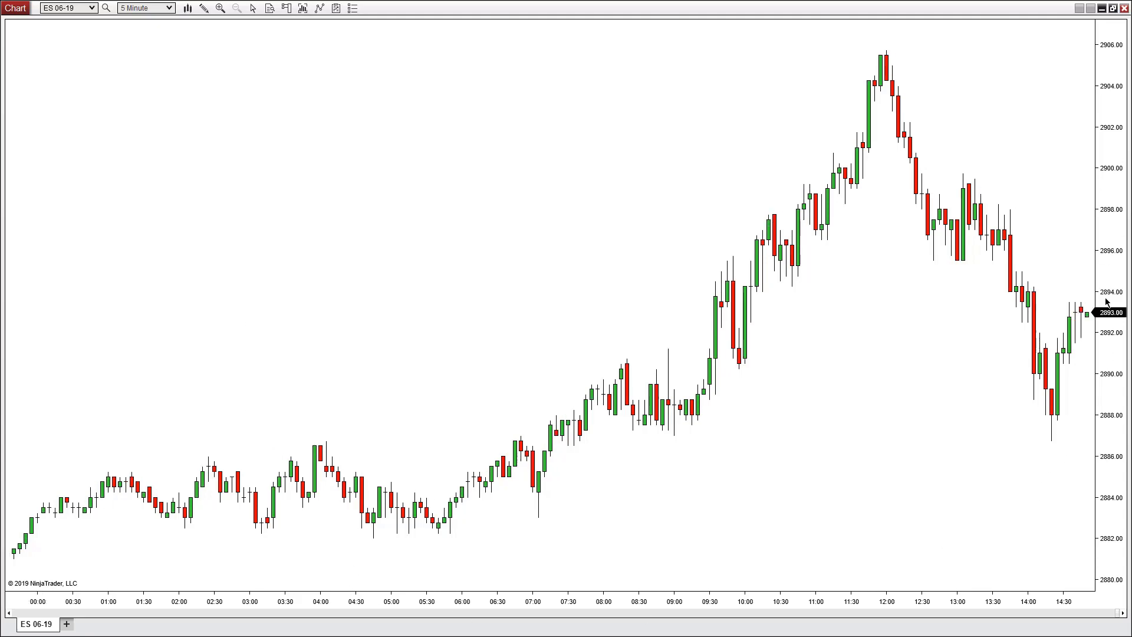
- Keep the chart on the ES 06-19 instrument with a 5 Minute bar interval
{"action": "left_click", "coordinate": [92, 8]}
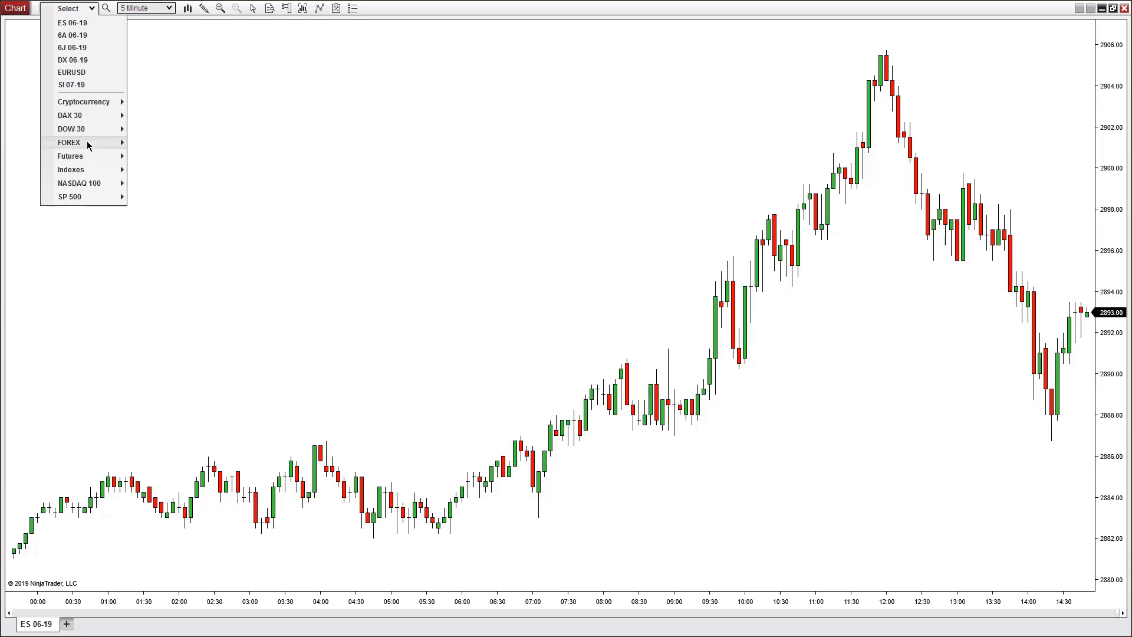
{"action": "mouse_move", "coordinate": [88, 143]}
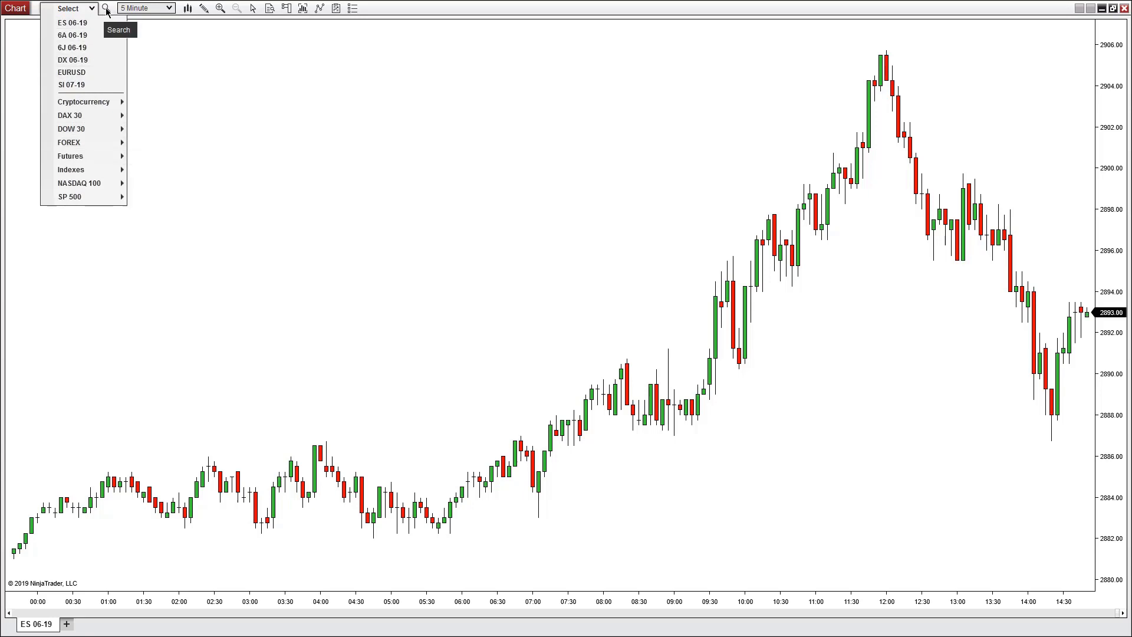
{"action": "left_click", "coordinate": [172, 65]}
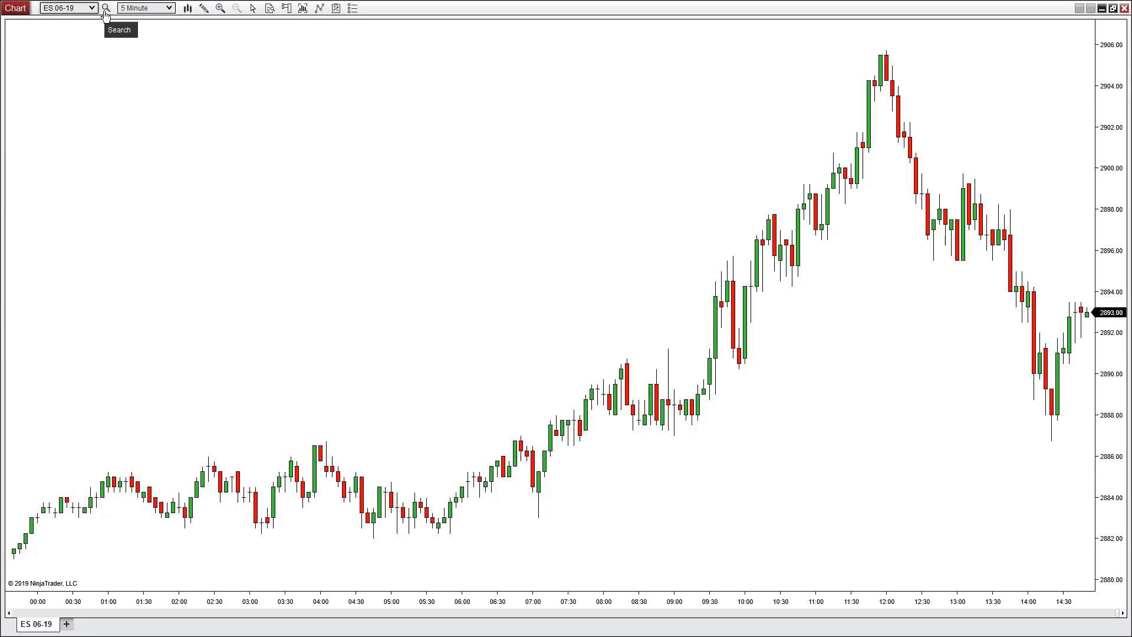
{"action": "left_click", "coordinate": [145, 11]}
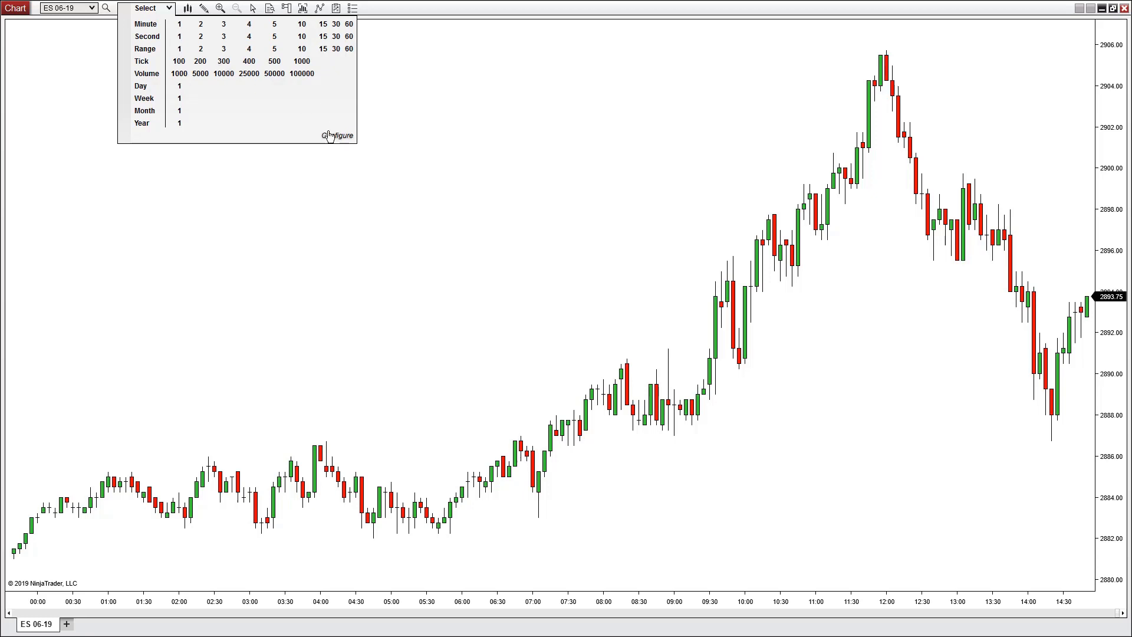
{"action": "left_click", "coordinate": [394, 120]}
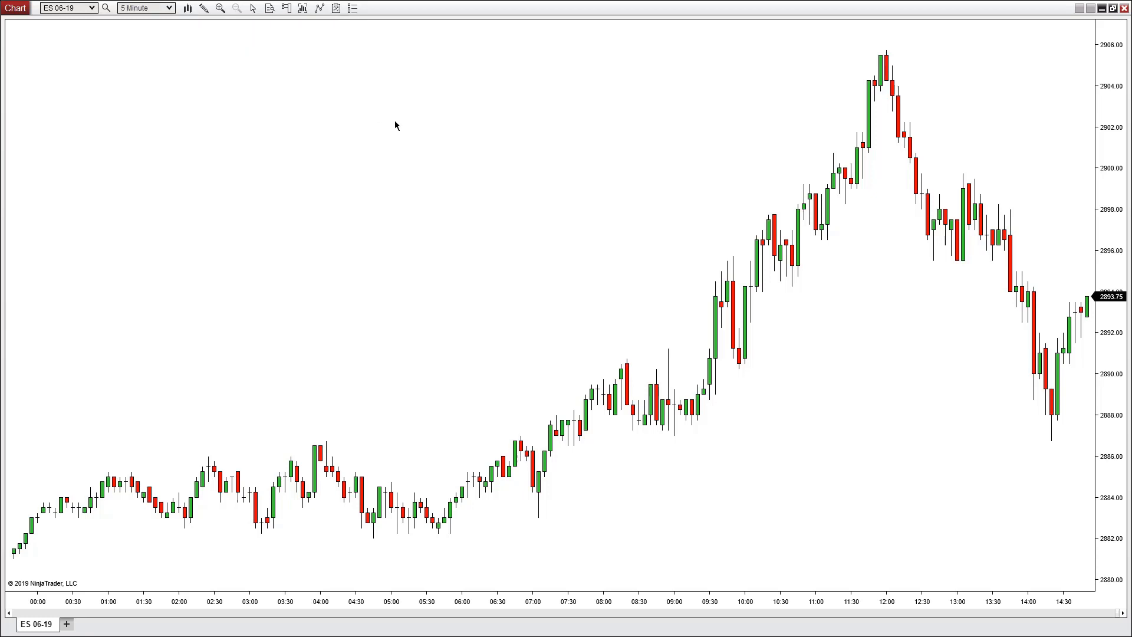
- Browse the chart style and drawing tool lists, then zoom into the 06:00–09:30 candles and back out
{"action": "left_click", "coordinate": [188, 9]}
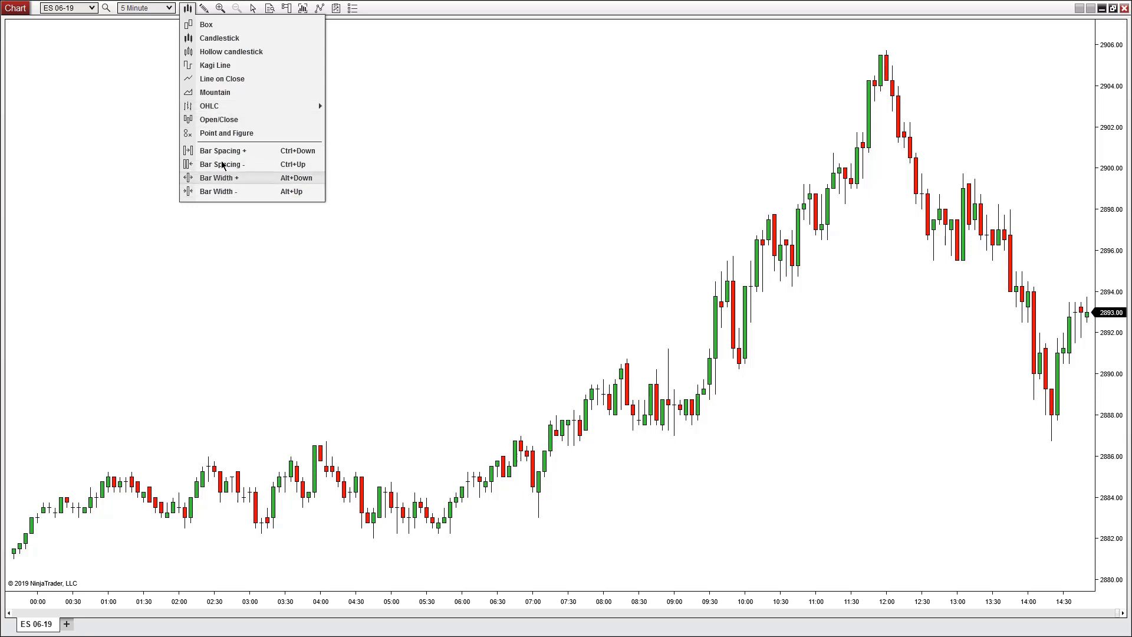
{"action": "left_click", "coordinate": [205, 10]}
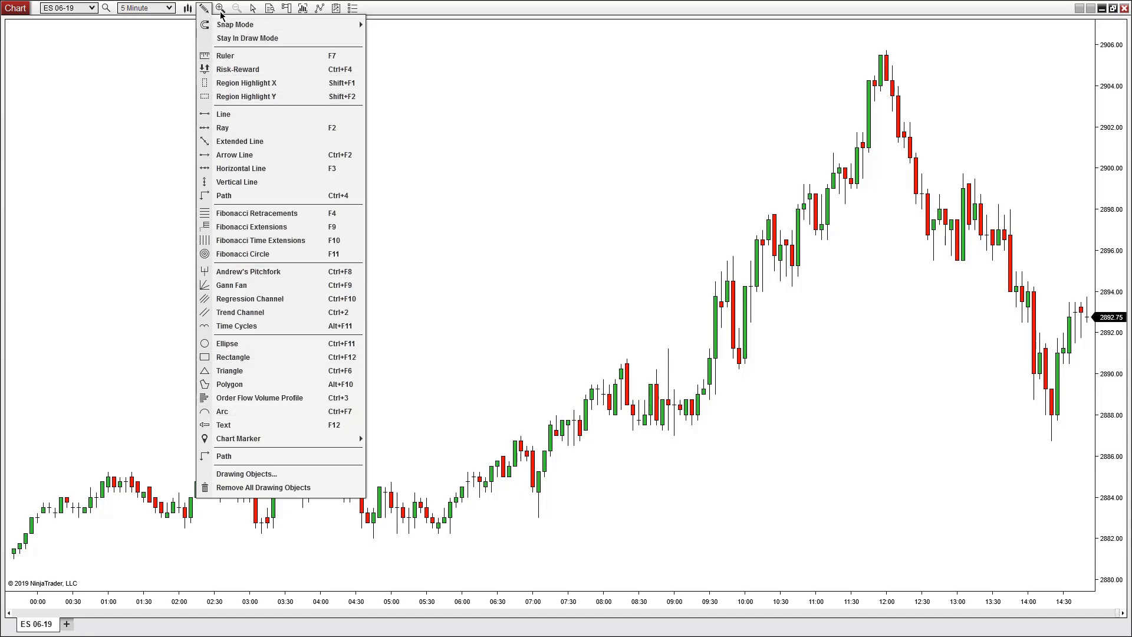
{"action": "left_click", "coordinate": [409, 18]}
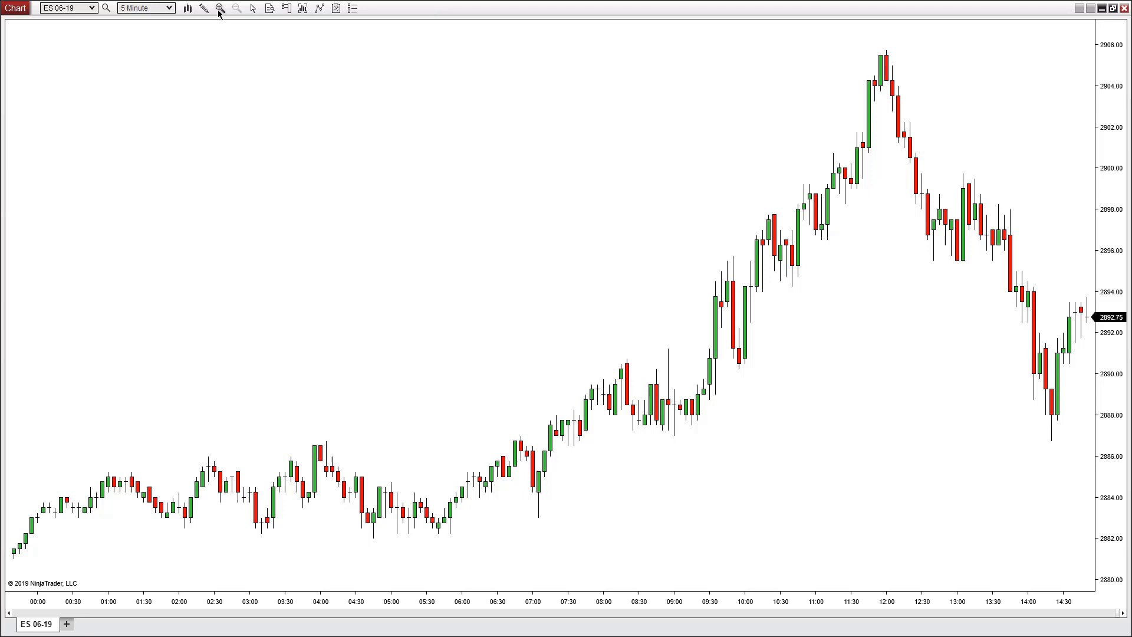
{"action": "left_click", "coordinate": [219, 8]}
{"action": "left_click_drag", "start_coordinate": [451, 321], "coordinate": [702, 490]}
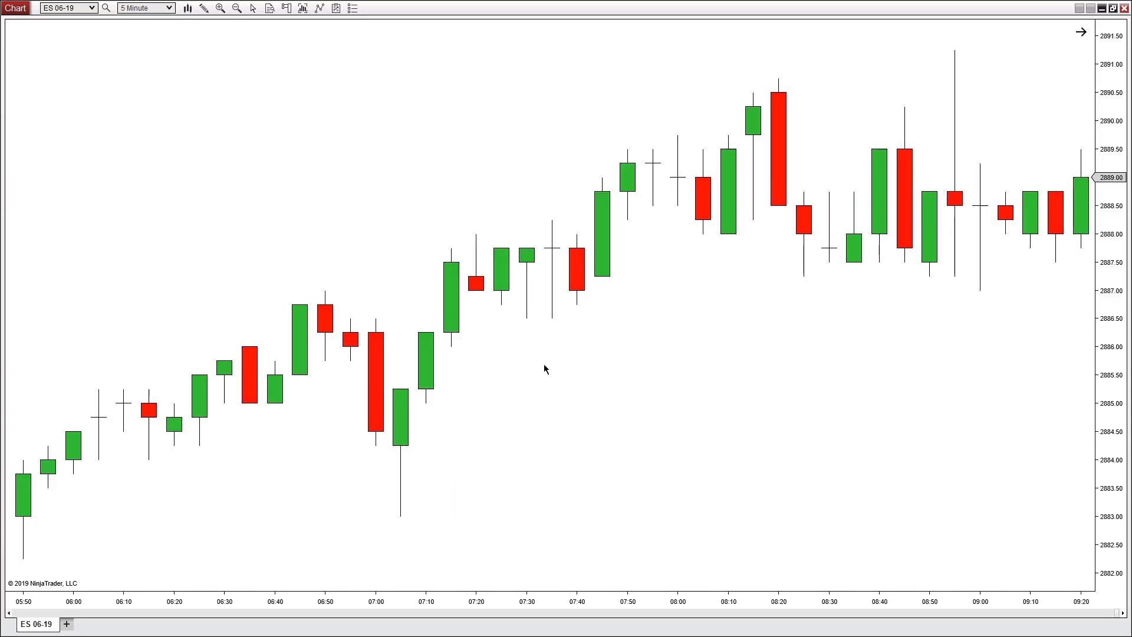
{"action": "left_click", "coordinate": [237, 8]}
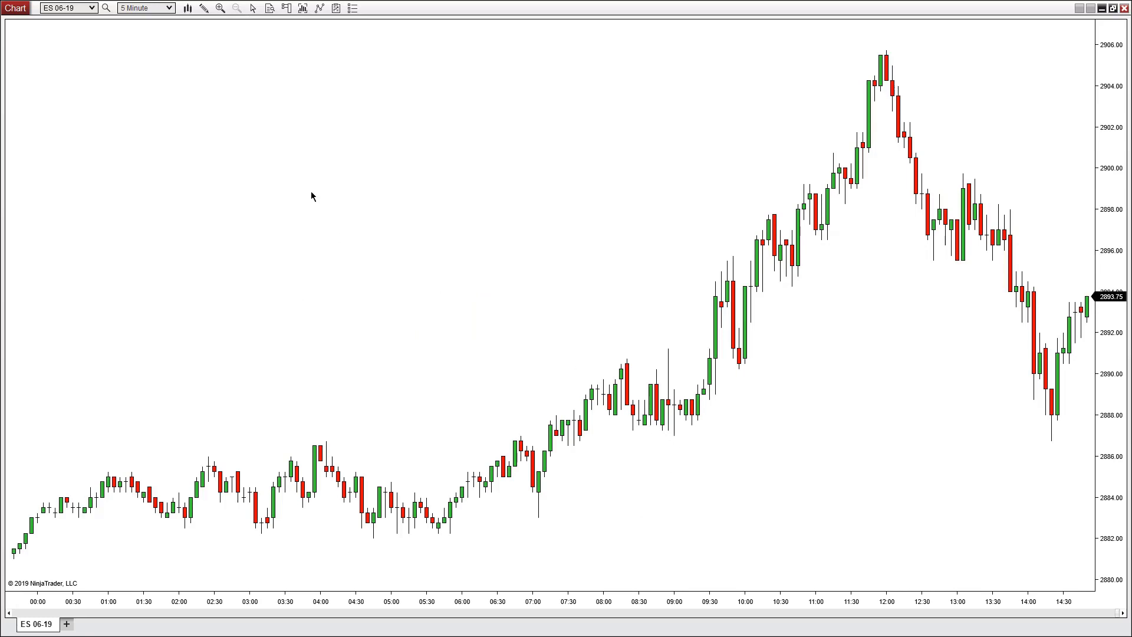
- Check the crosshair mode and Chart Trader display options without changing them
{"action": "left_click", "coordinate": [253, 10]}
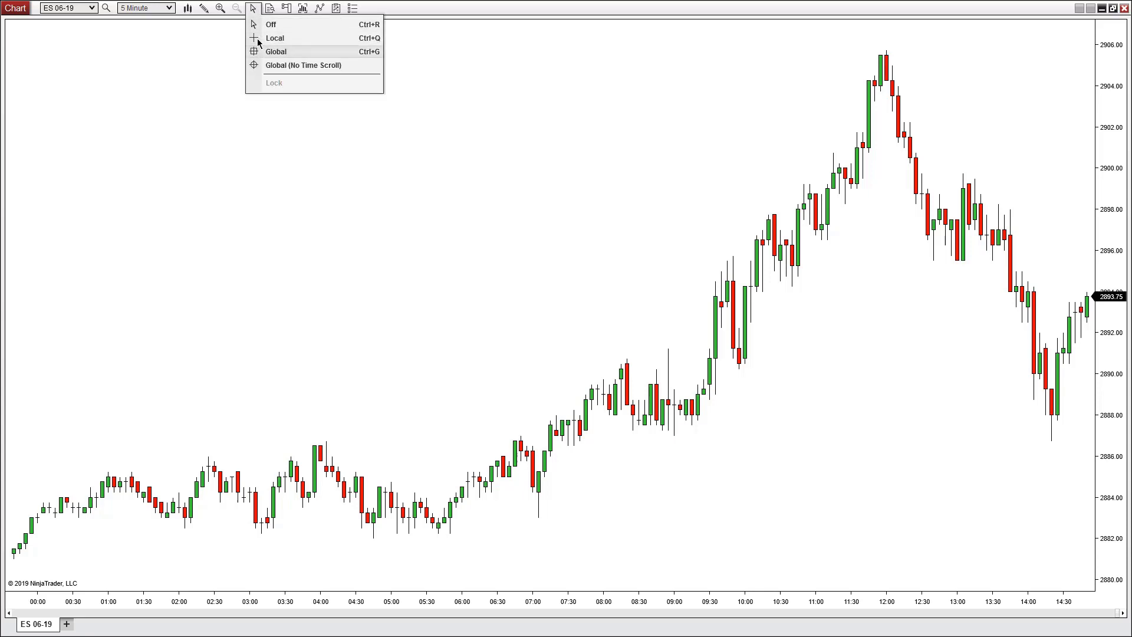
{"action": "left_click", "coordinate": [252, 10]}
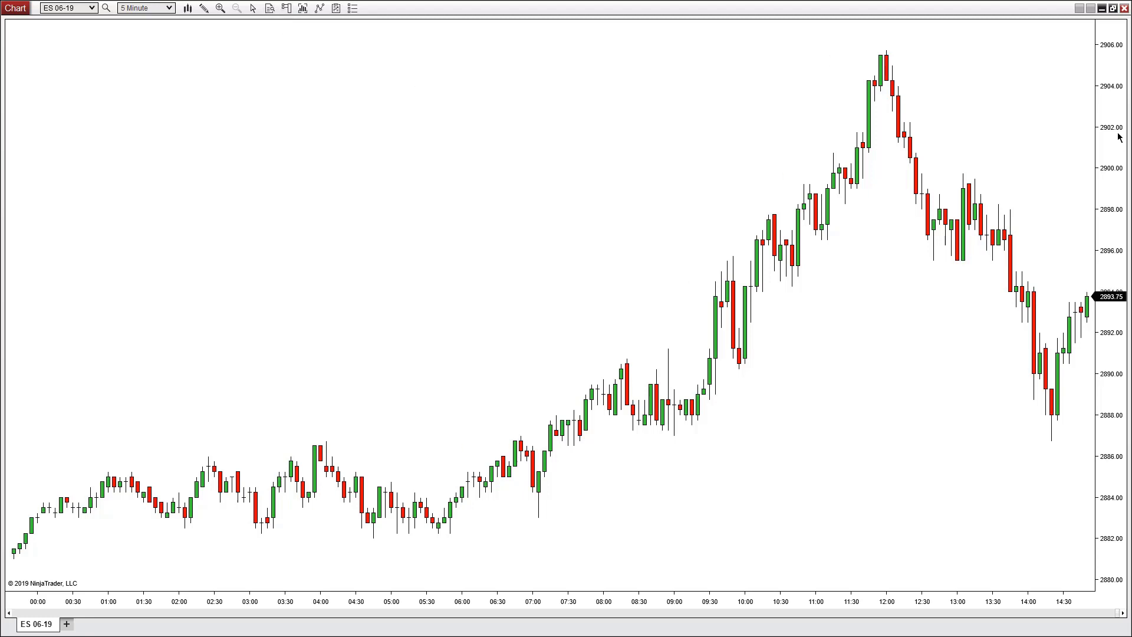
{"action": "left_click", "coordinate": [289, 11]}
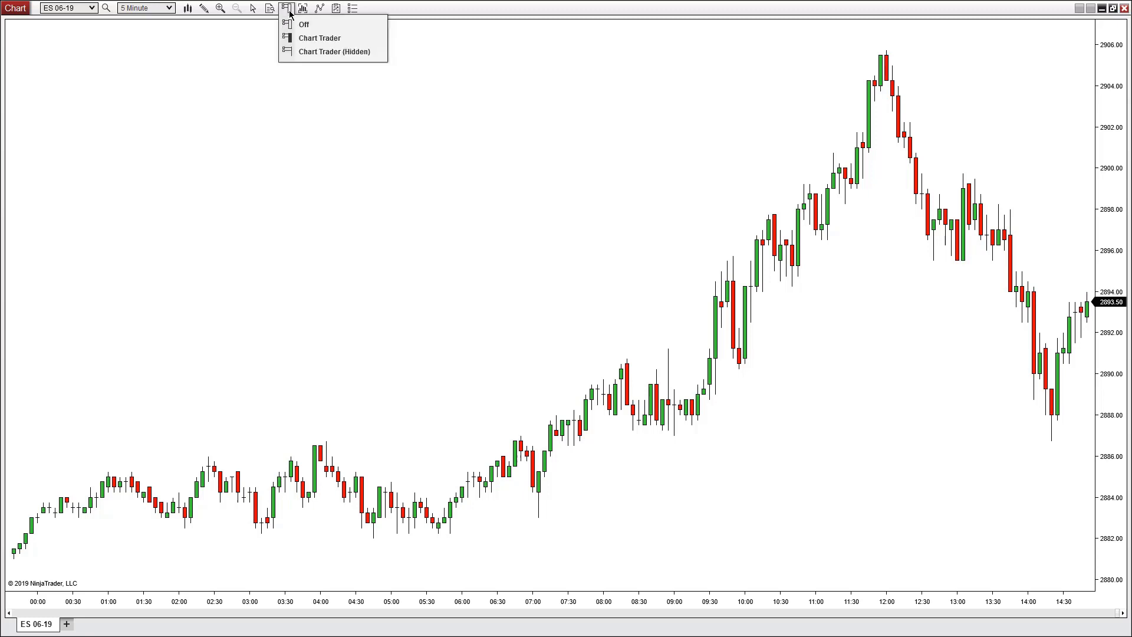
{"action": "left_click", "coordinate": [289, 10]}
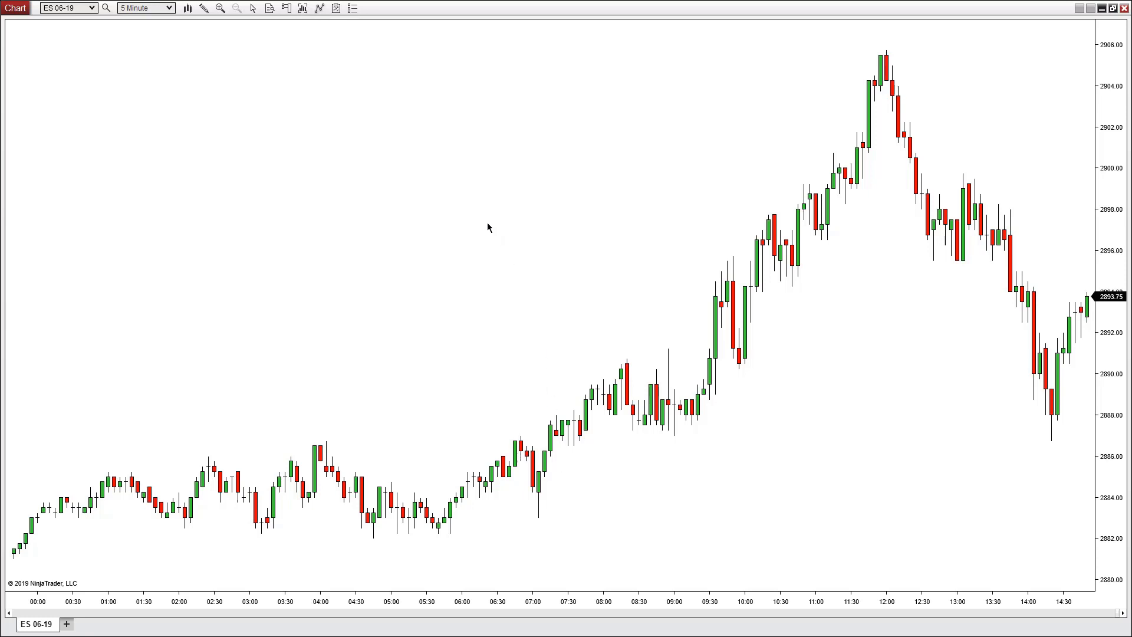
- Review the Indicators window (Ctrl+I) and chart properties, closing both unchanged
{"action": "key", "text": "ctrl+i"}
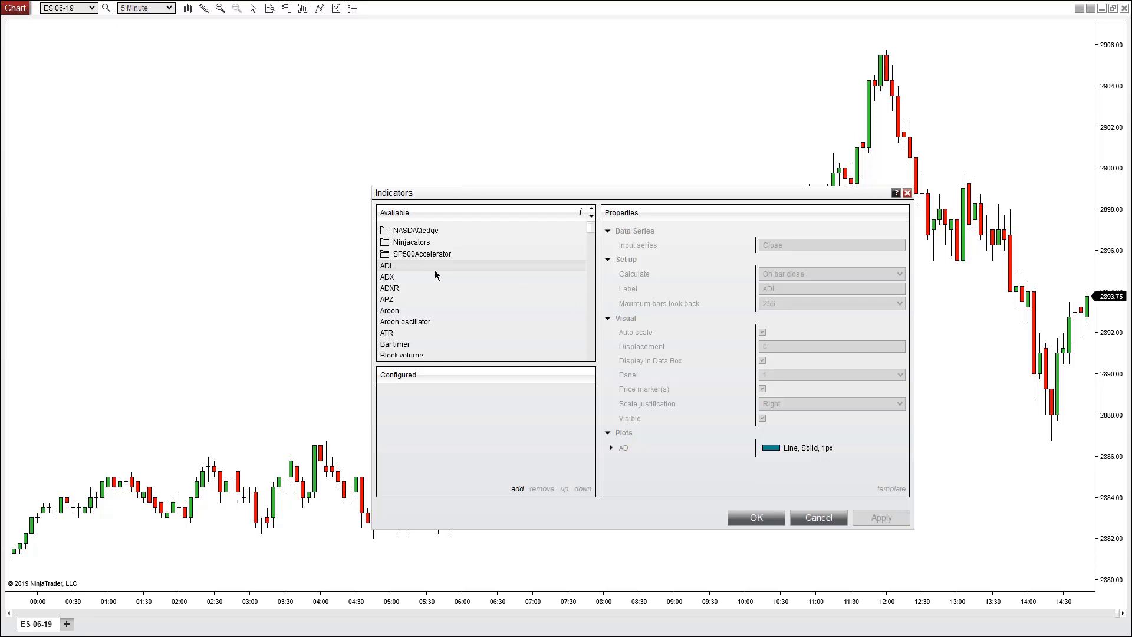
{"action": "scroll", "coordinate": [445, 321], "scroll_direction": "down", "scroll_amount": 3}
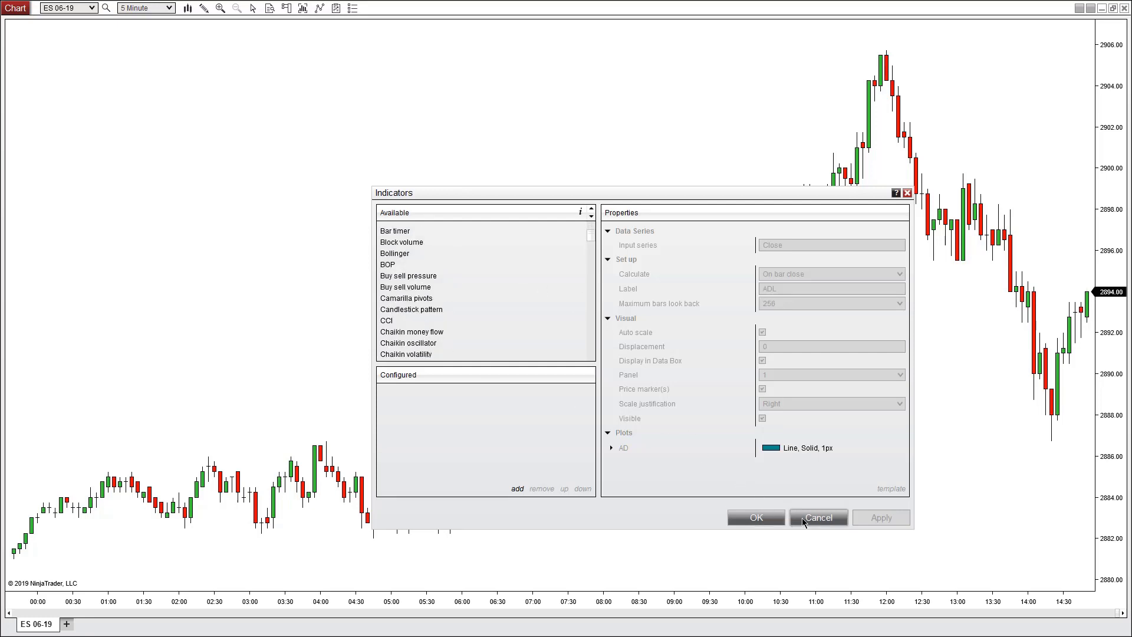
{"action": "left_click", "coordinate": [803, 521]}
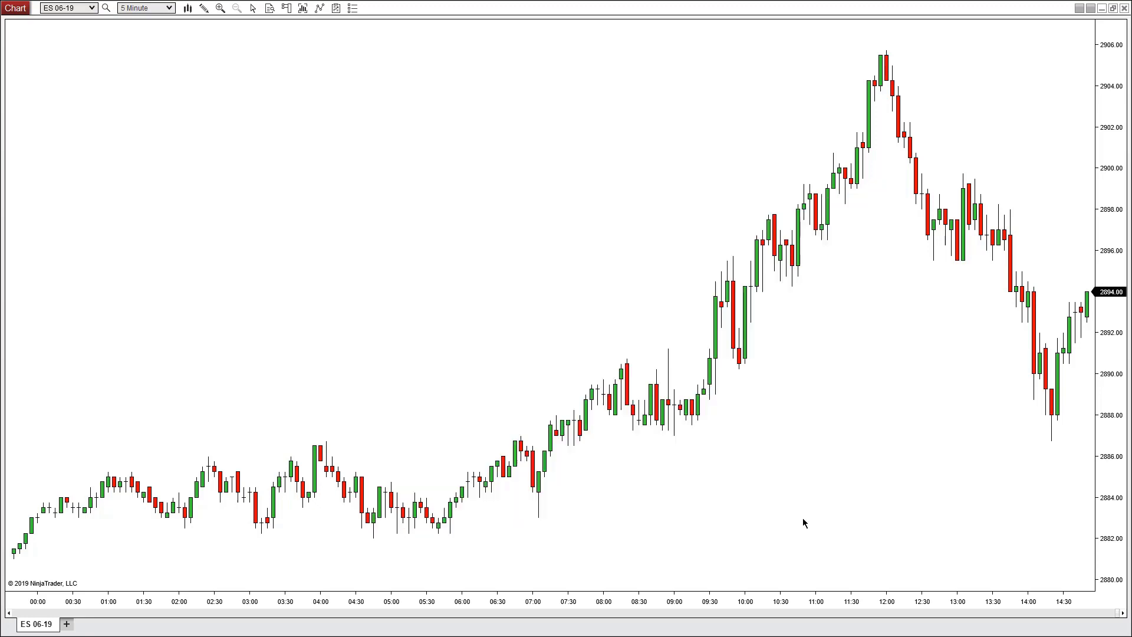
{"action": "left_click", "coordinate": [350, 12]}
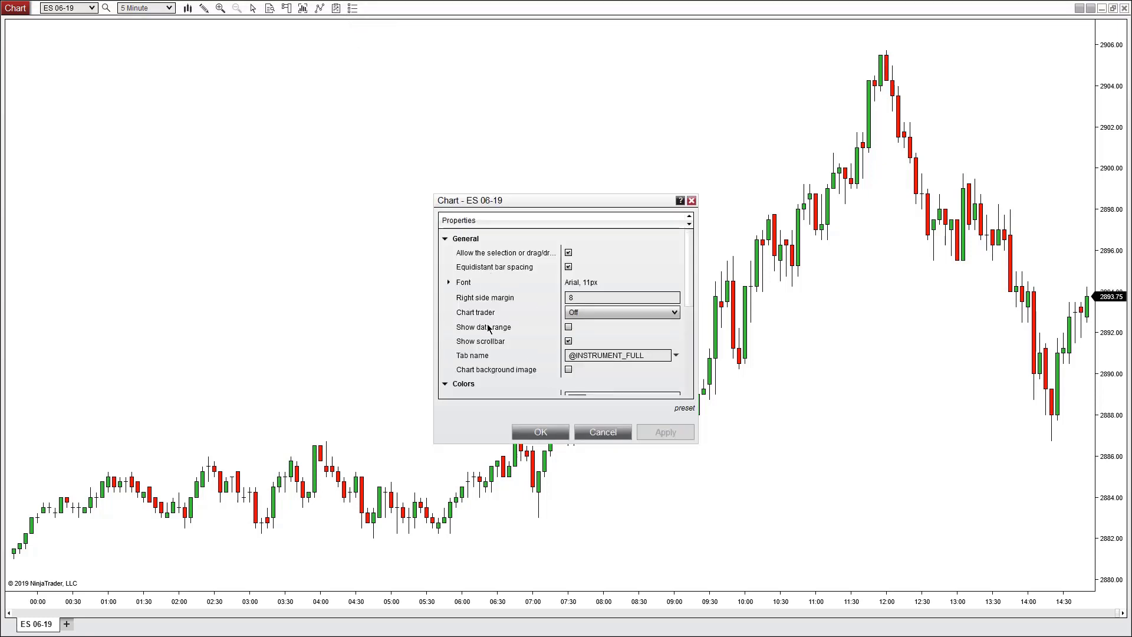
{"action": "scroll", "coordinate": [491, 330], "scroll_direction": "down", "scroll_amount": 1}
{"action": "scroll", "coordinate": [519, 298], "scroll_direction": "up", "scroll_amount": 1}
{"action": "left_click", "coordinate": [603, 432]}
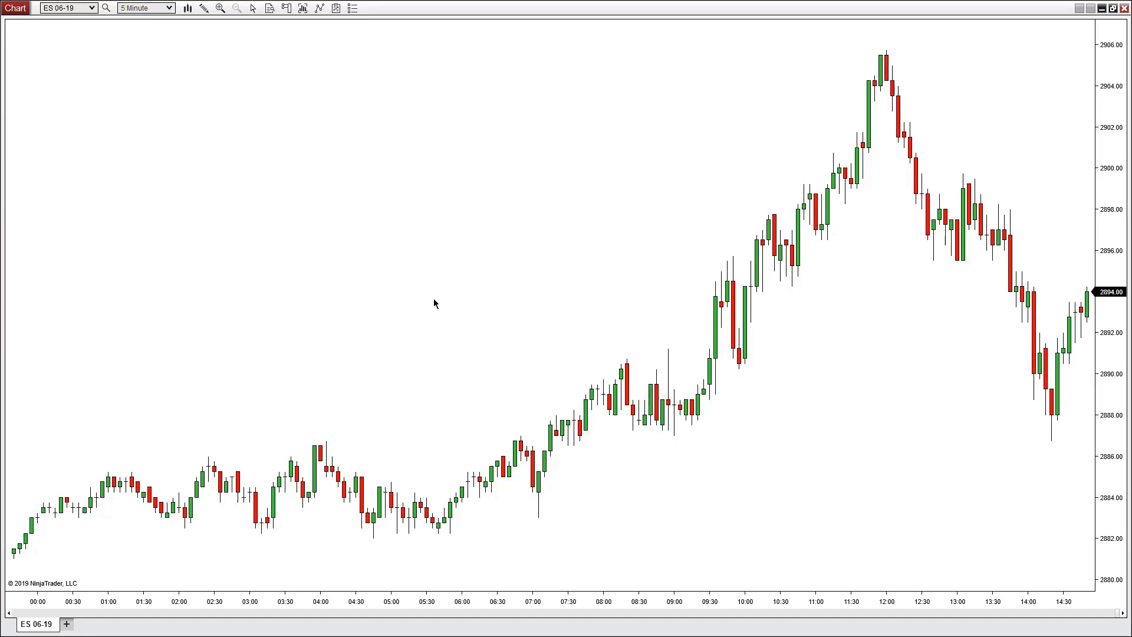
- Pan back through earlier session bars, then return to the most recent bar
{"action": "left_click_drag", "start_coordinate": [437, 303], "coordinate": [996, 248]}
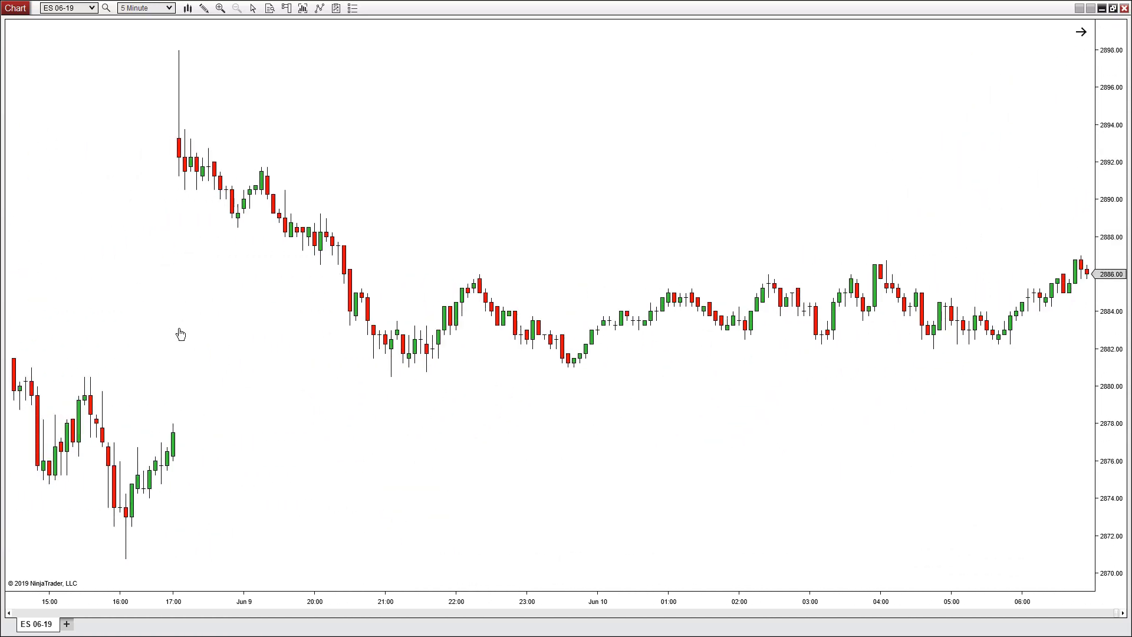
{"action": "left_click_drag", "start_coordinate": [169, 329], "coordinate": [818, 347]}
{"action": "left_click_drag", "start_coordinate": [445, 417], "coordinate": [531, 275]}
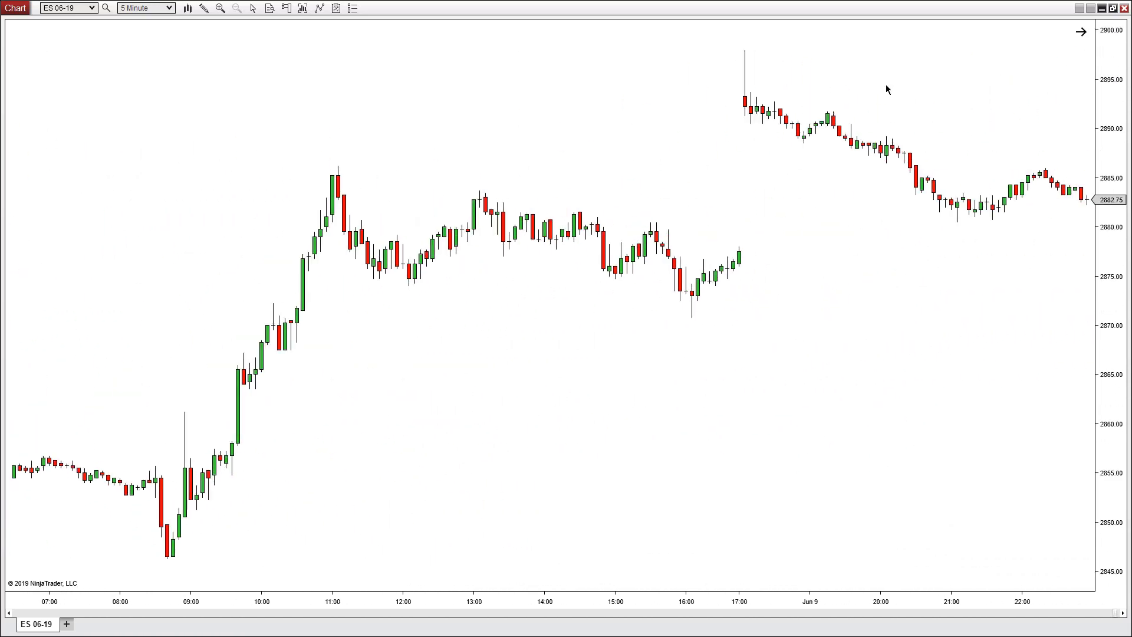
{"action": "left_click_drag", "start_coordinate": [348, 350], "coordinate": [911, 145]}
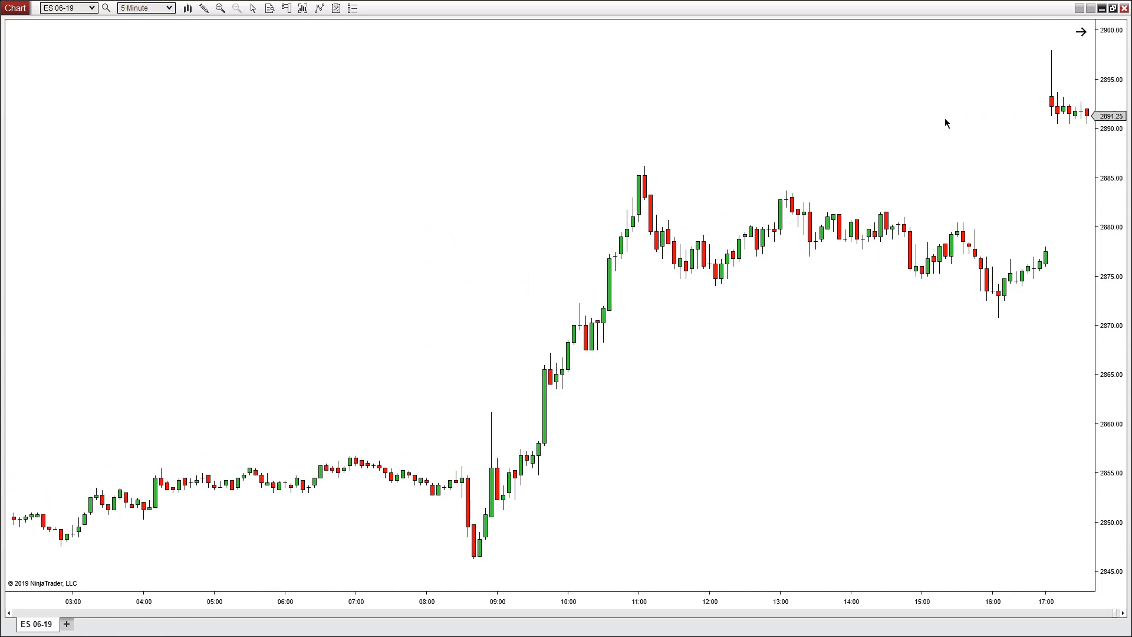
{"action": "left_click", "coordinate": [1084, 34]}
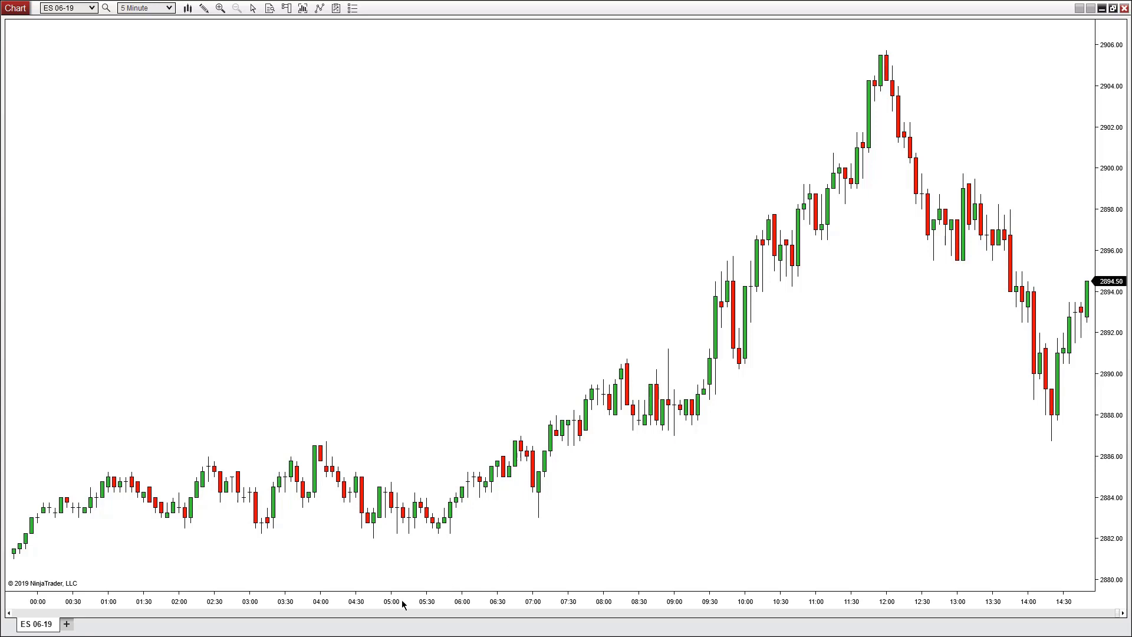
- Compress the time and price axes, restore auto scaling, then stretch and pan prices vertically
{"action": "left_click_drag", "start_coordinate": [392, 602], "coordinate": [353, 602]}
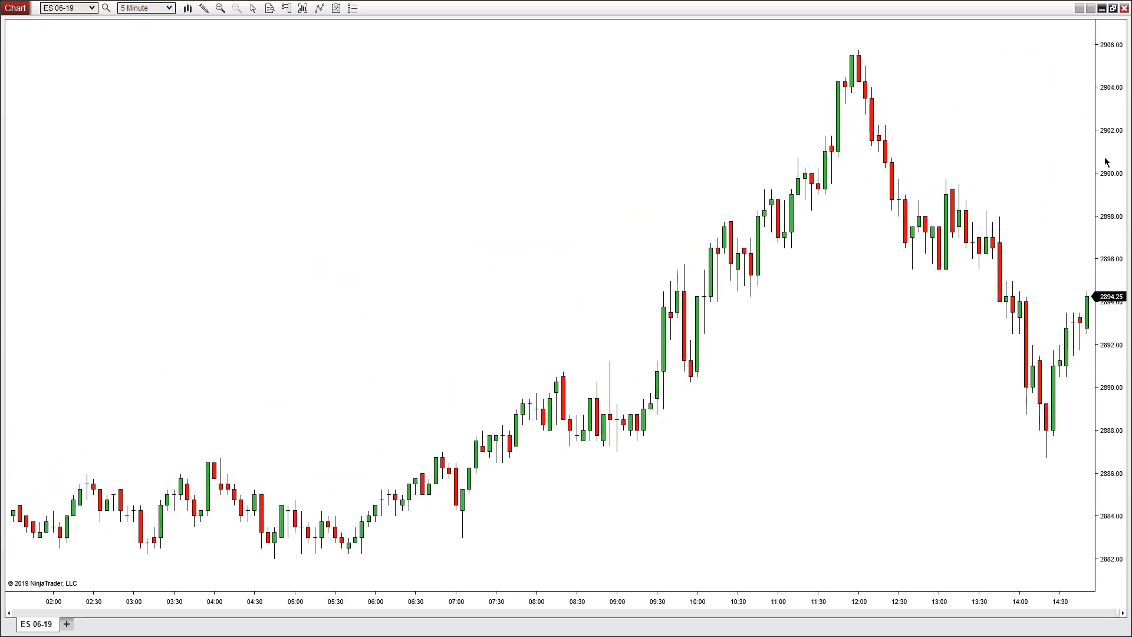
{"action": "left_click_drag", "start_coordinate": [1112, 113], "coordinate": [1099, 219]}
{"action": "left_click_drag", "start_coordinate": [579, 601], "coordinate": [695, 600]}
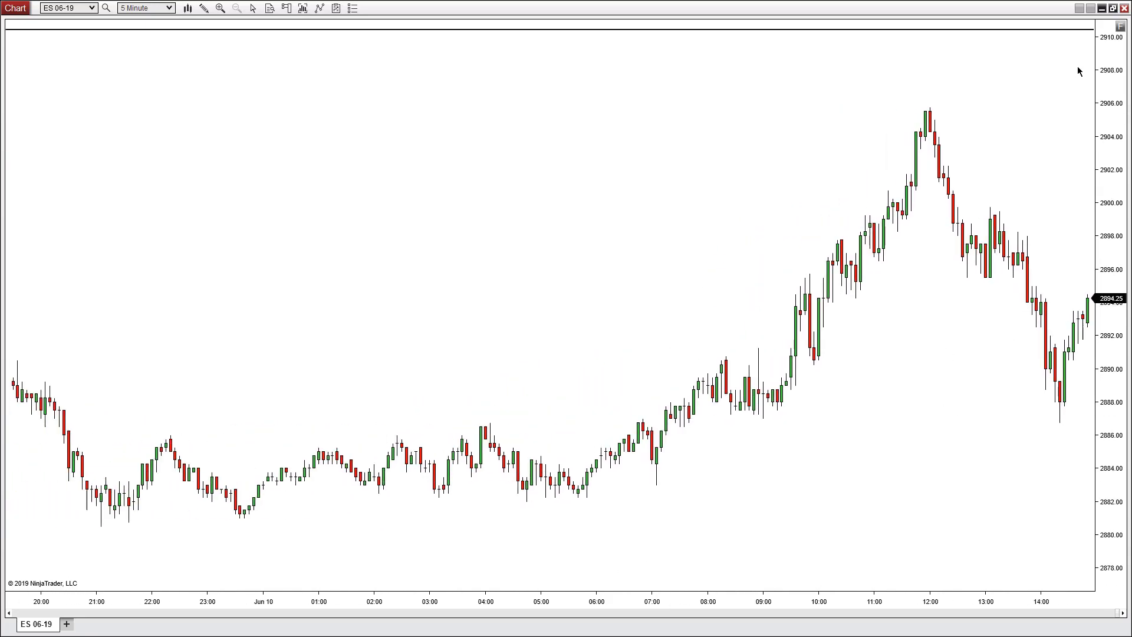
{"action": "left_click", "coordinate": [1121, 27]}
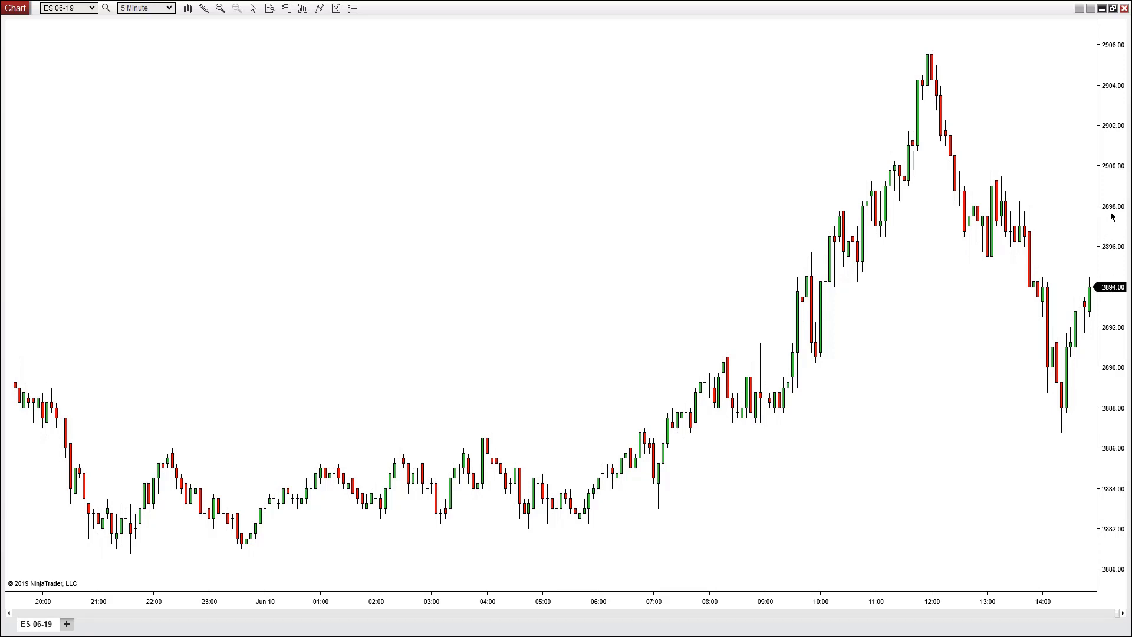
{"action": "mouse_move", "coordinate": [1112, 219]}
{"action": "left_mouse_down"}
{"action": "mouse_move", "coordinate": [1112, 374]}
{"action": "mouse_move", "coordinate": [1109, 187]}
{"action": "mouse_move", "coordinate": [1087, 285]}
{"action": "mouse_move", "coordinate": [1094, 502]}
{"action": "left_mouse_up"}
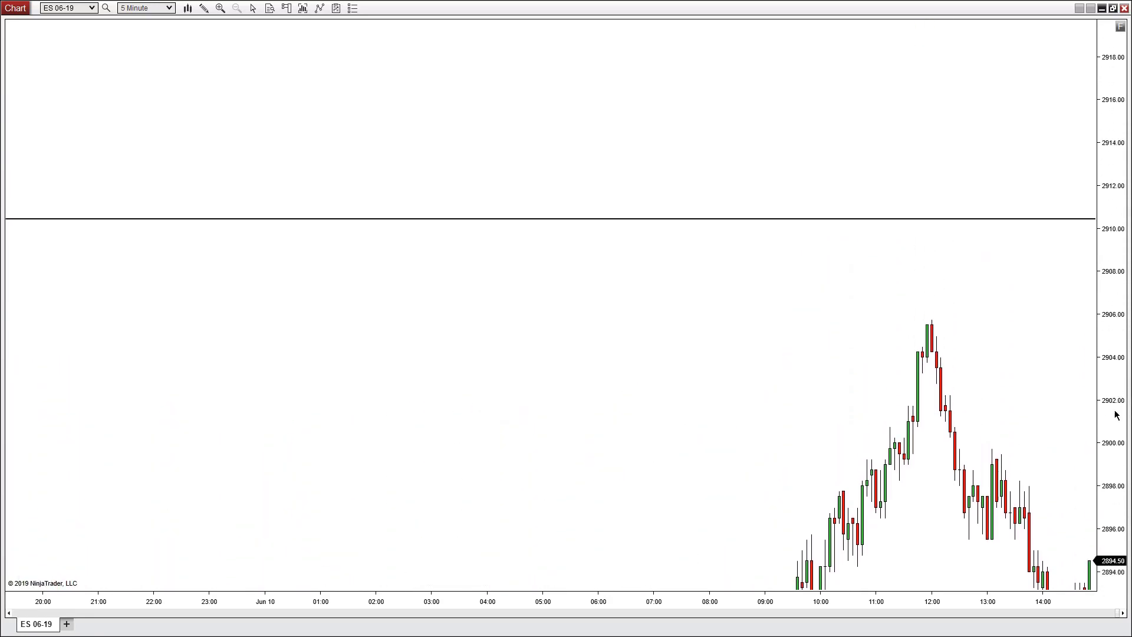
{"action": "scroll", "coordinate": [1116, 464], "scroll_direction": "up", "scroll_amount": 10}
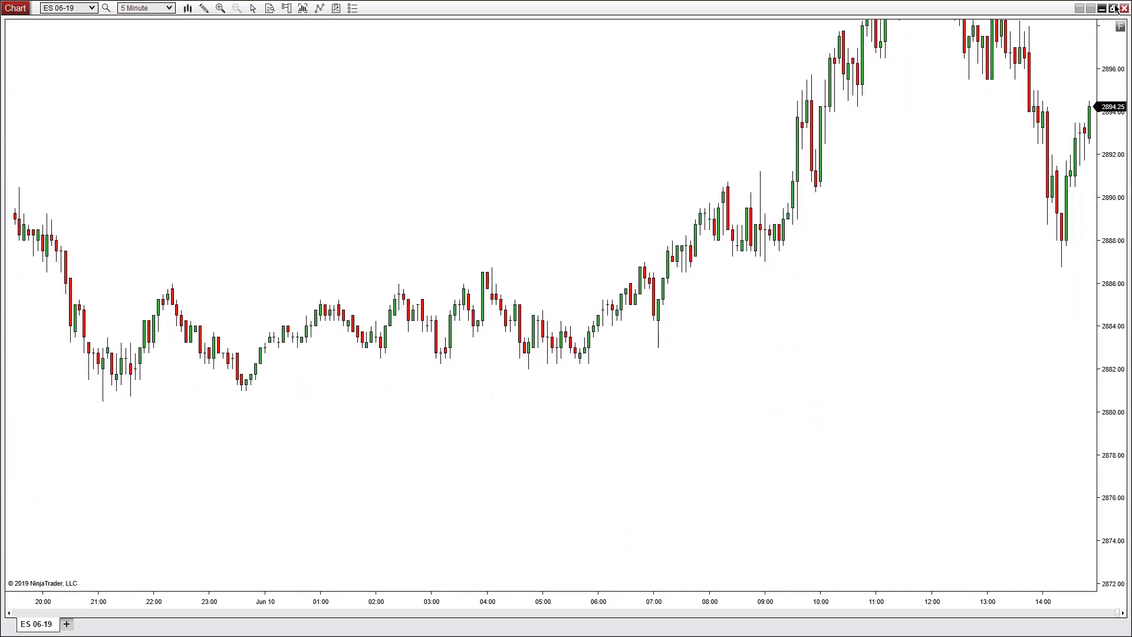
{"action": "left_click_drag", "start_coordinate": [1109, 462], "coordinate": [1129, 135]}
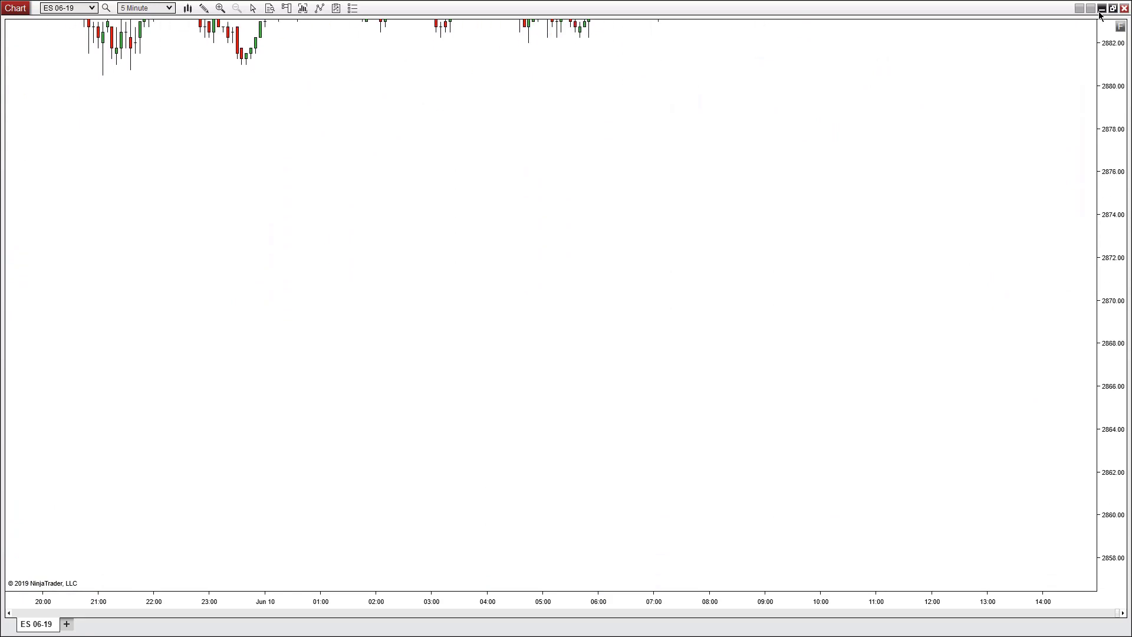
- Refit the price scale and set the left chart's crosshair to Local, then Global
{"action": "left_click", "coordinate": [1119, 26]}
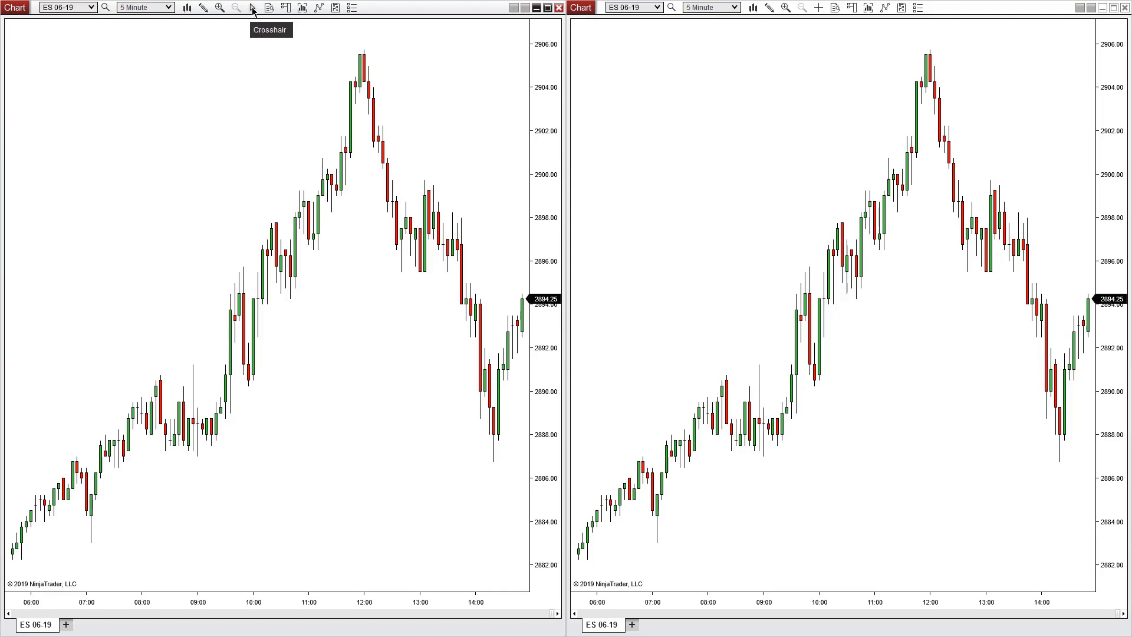
{"action": "left_click", "coordinate": [253, 8]}
{"action": "left_click", "coordinate": [263, 37]}
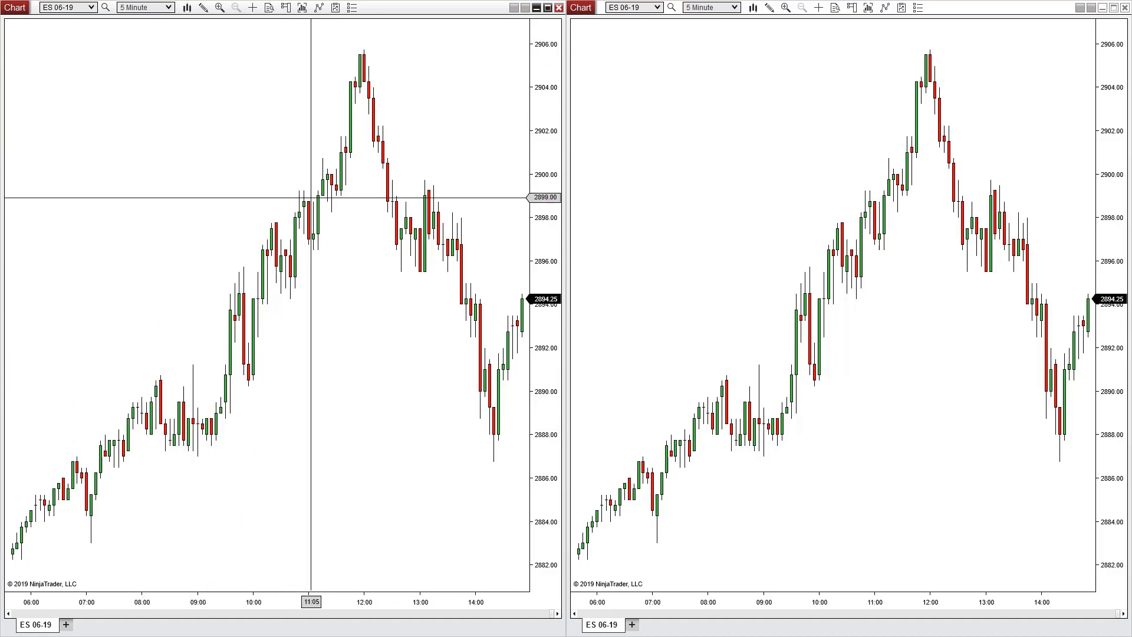
{"action": "left_click", "coordinate": [252, 8]}
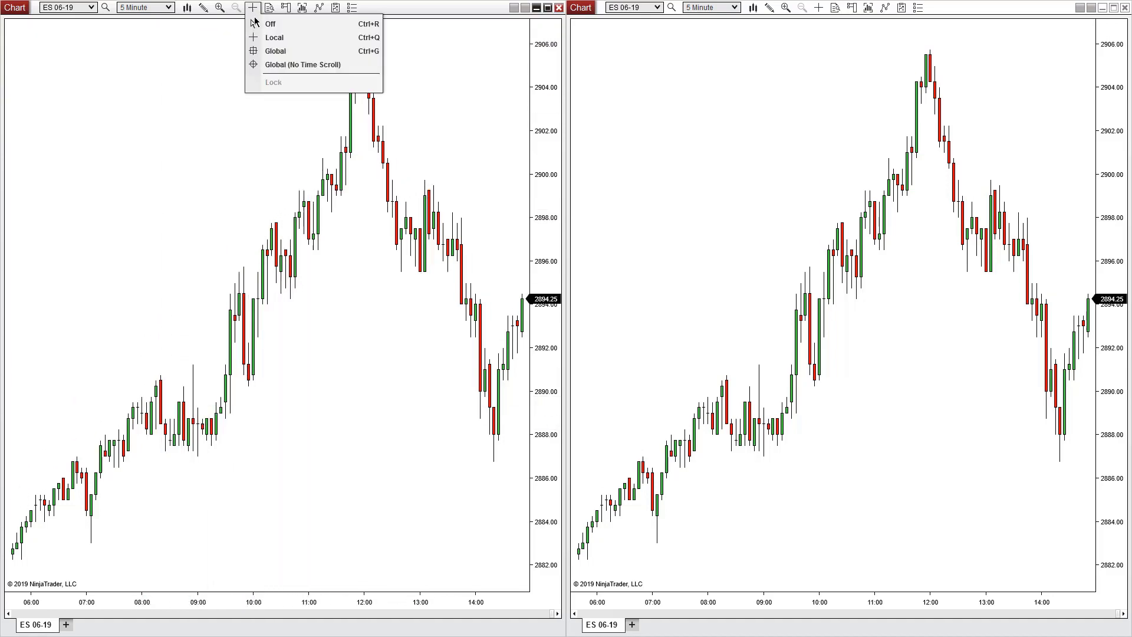
{"action": "left_click", "coordinate": [271, 59]}
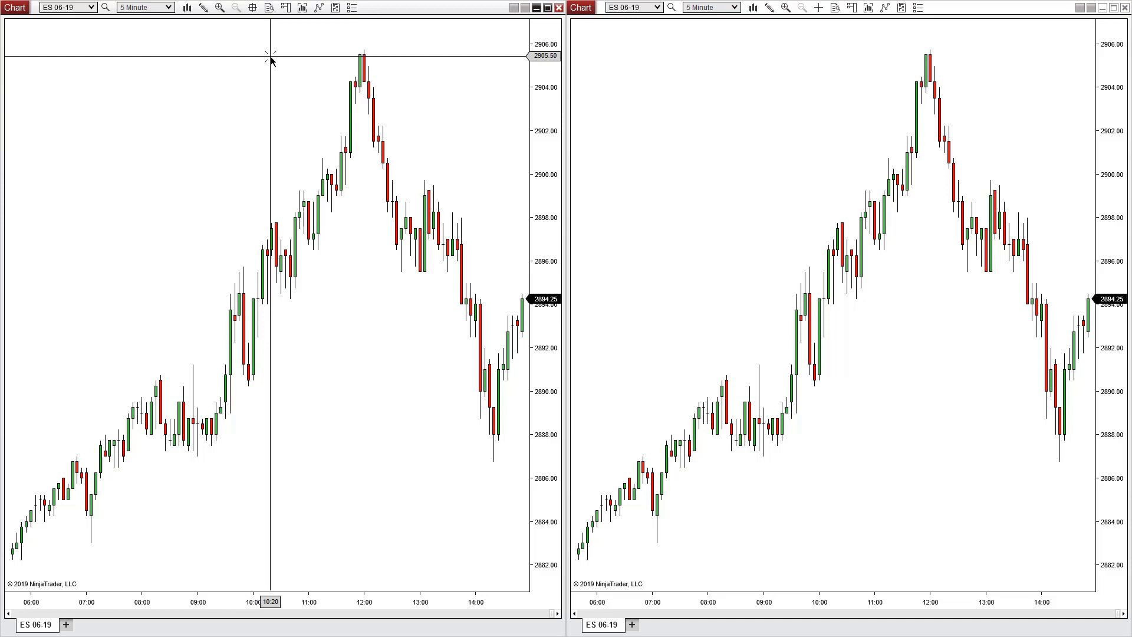
- Give the right chart a Global crosshair and switch its instrument to 6A 06-19
{"action": "left_click", "coordinate": [819, 7]}
{"action": "left_click", "coordinate": [838, 57]}
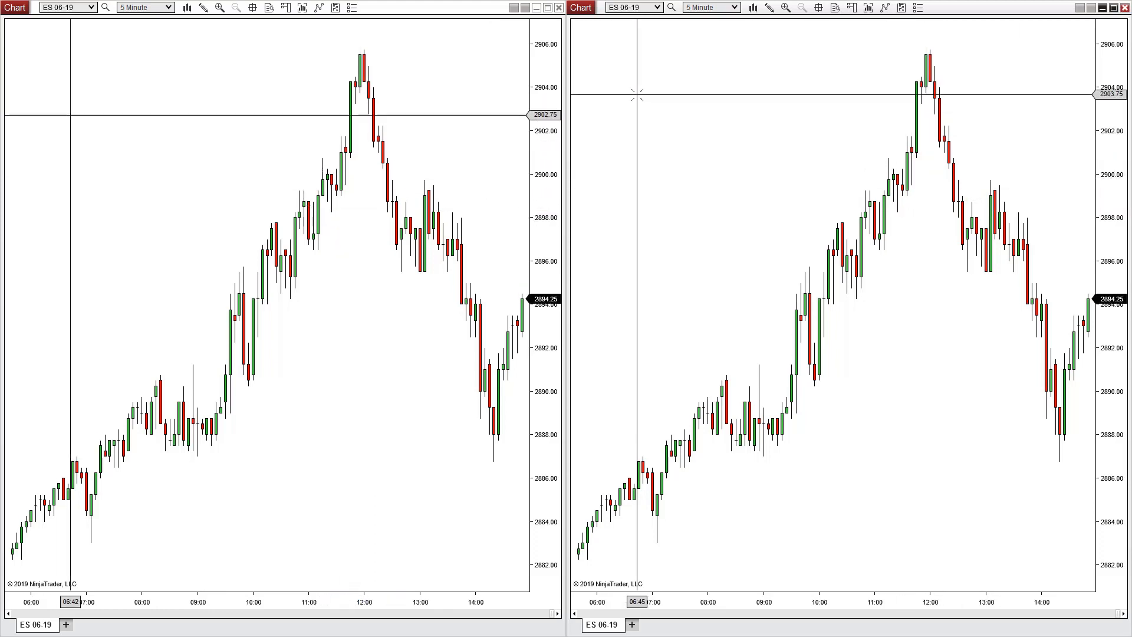
{"action": "left_click", "coordinate": [655, 11]}
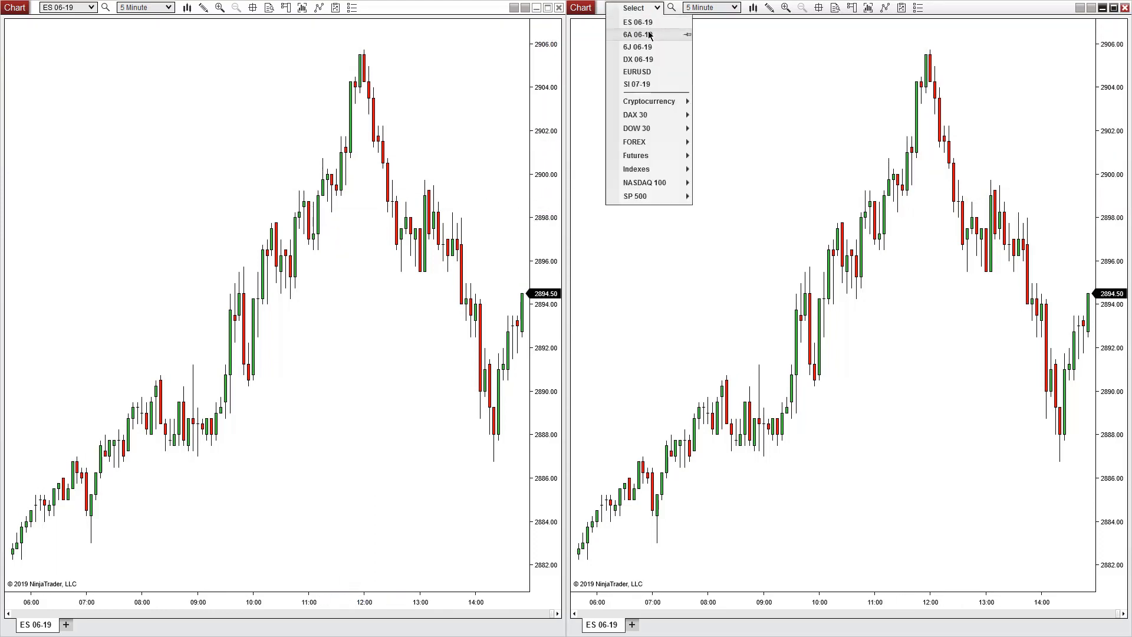
{"action": "left_click", "coordinate": [649, 35]}
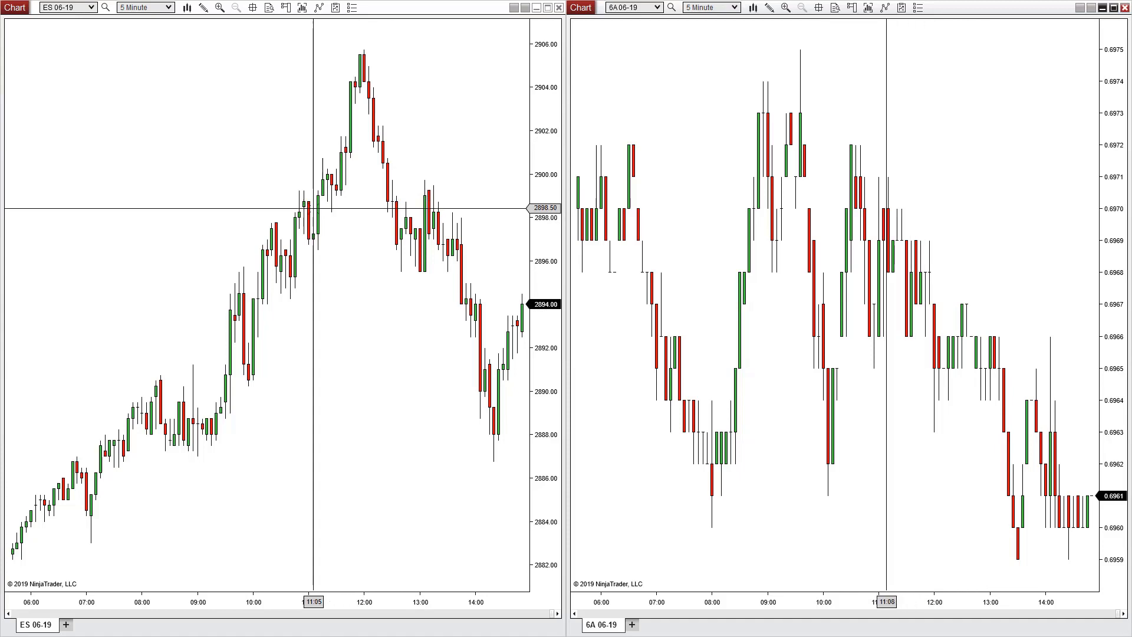
- Return the right chart to ES 06-19, keeping the left chart's global crosshair
{"action": "left_click", "coordinate": [662, 7]}
{"action": "left_click", "coordinate": [638, 35]}
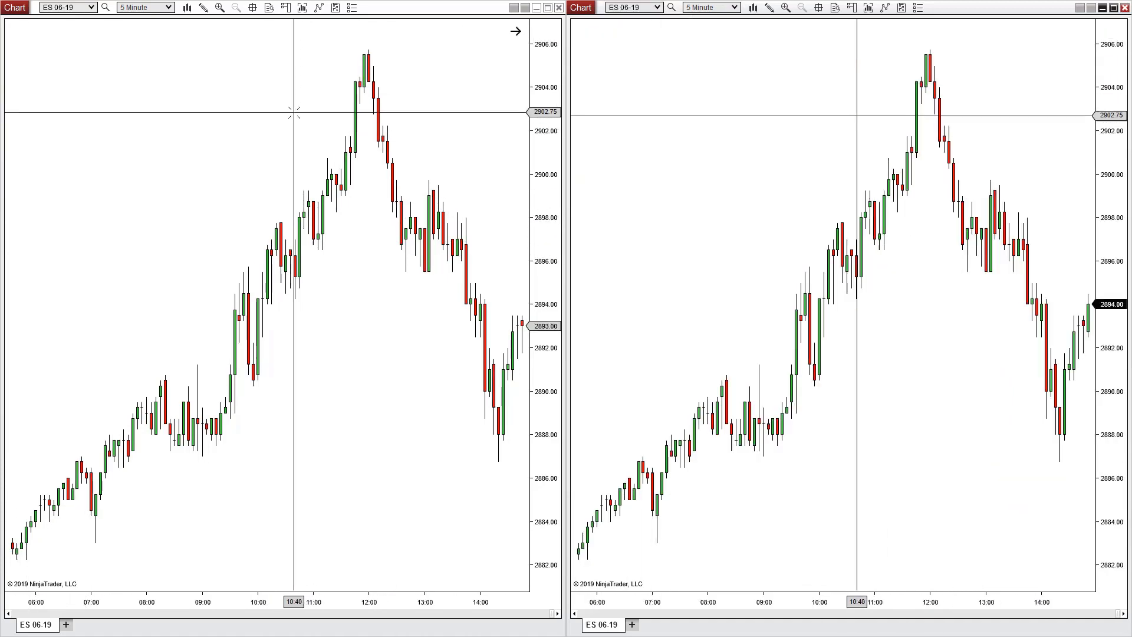
{"action": "left_click", "coordinate": [253, 7]}
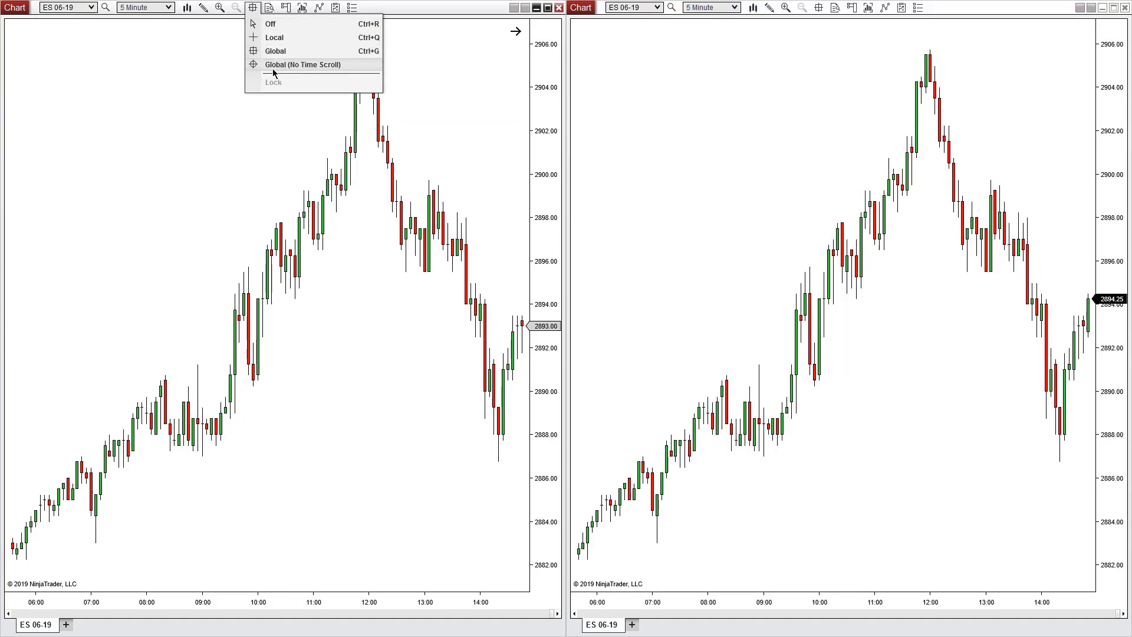
{"action": "key", "text": "ctrl+g"}
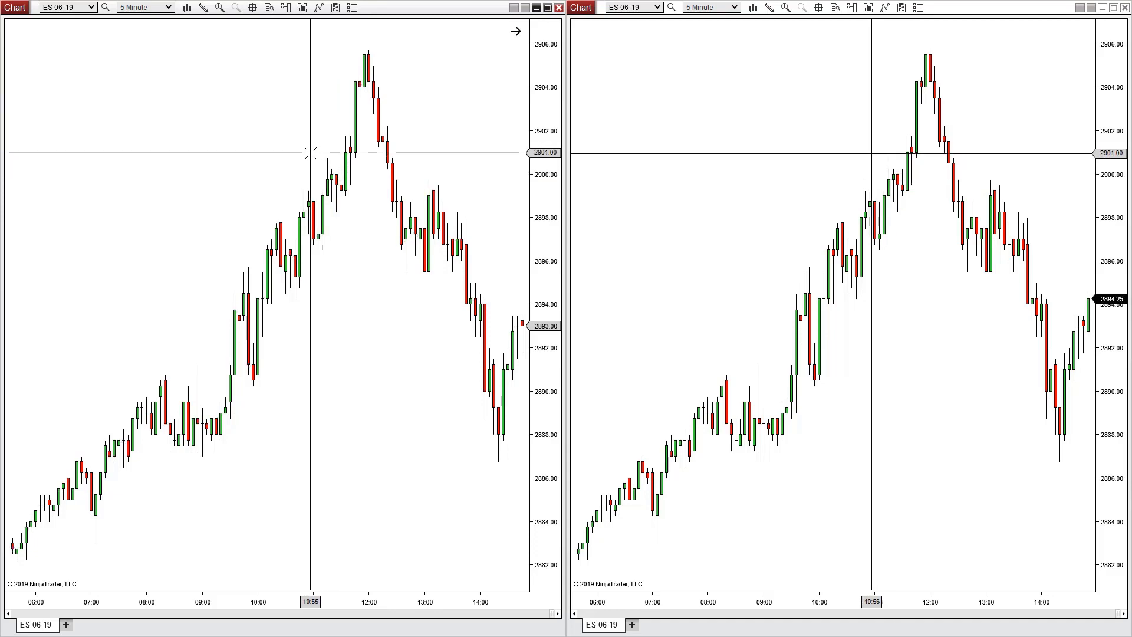
- Set the left chart to 60 Minute bars and lock the right chart's global crosshair
{"action": "left_click", "coordinate": [169, 8]}
{"action": "left_click", "coordinate": [348, 25]}
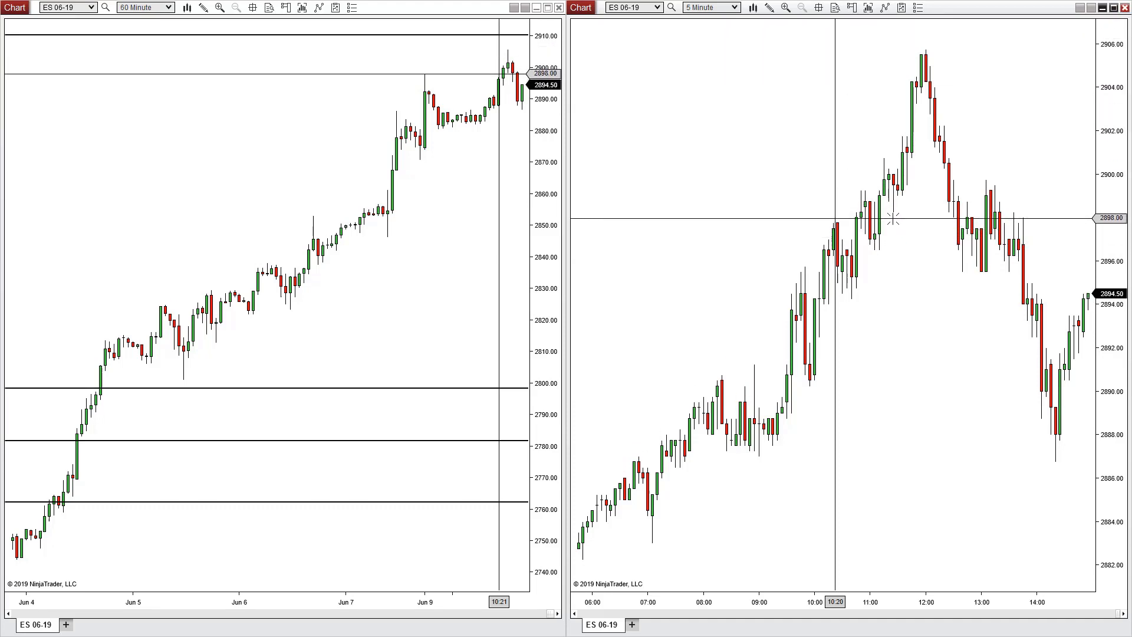
{"action": "left_click", "coordinate": [819, 8]}
{"action": "left_click", "coordinate": [838, 82]}
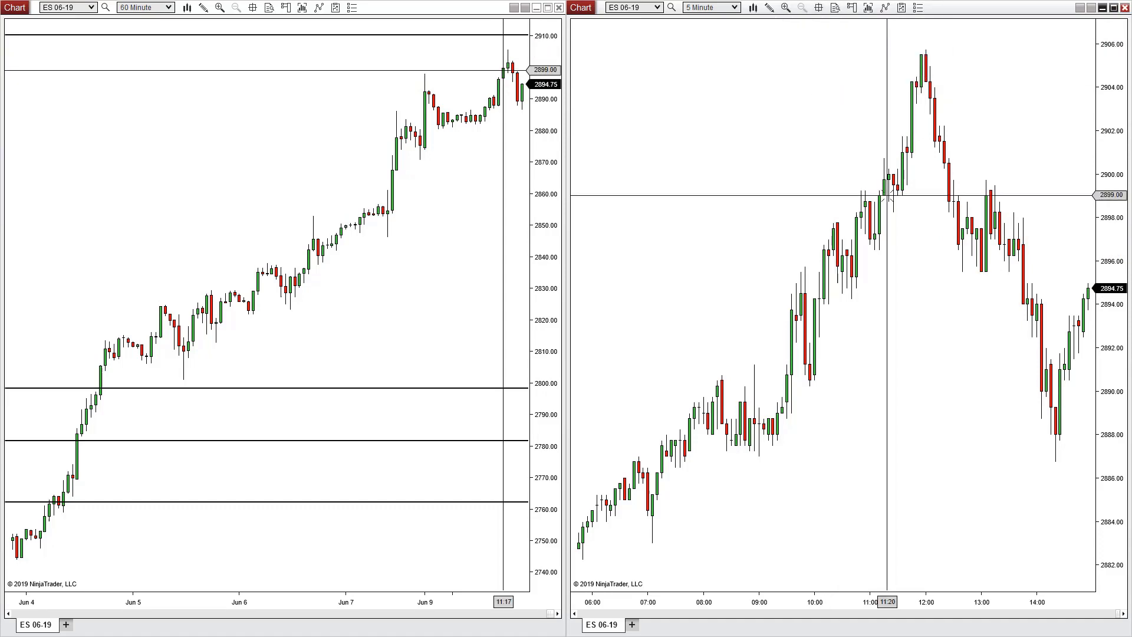